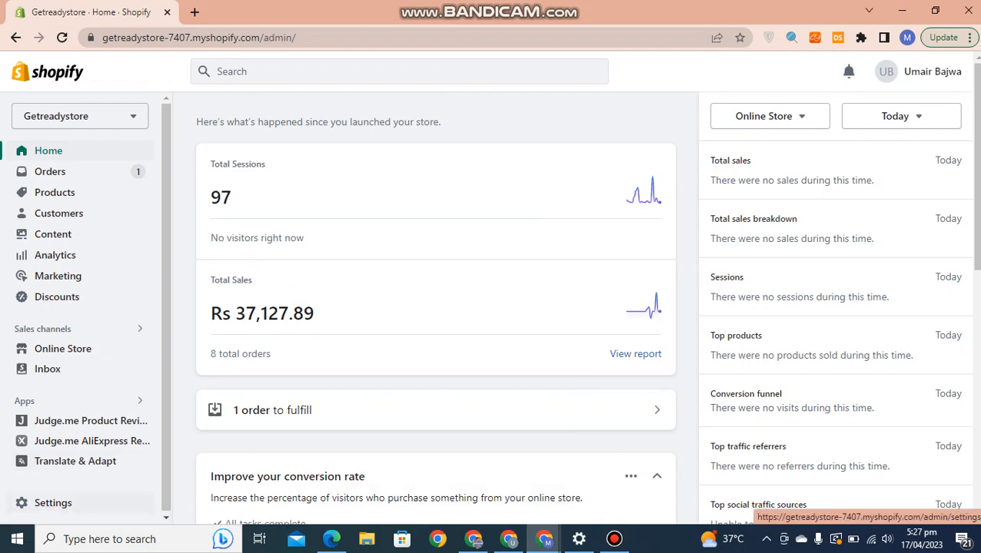
- Open the store's Payments settings and look through the payment provider, supported method and manual payment method sections
{"action": "left_click", "coordinate": [52, 503]}
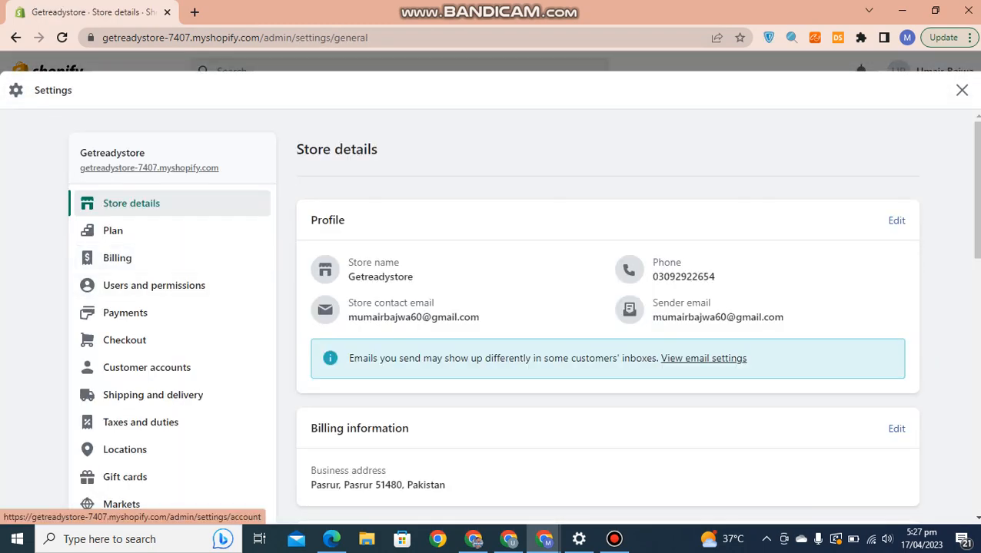
{"action": "left_click", "coordinate": [124, 312]}
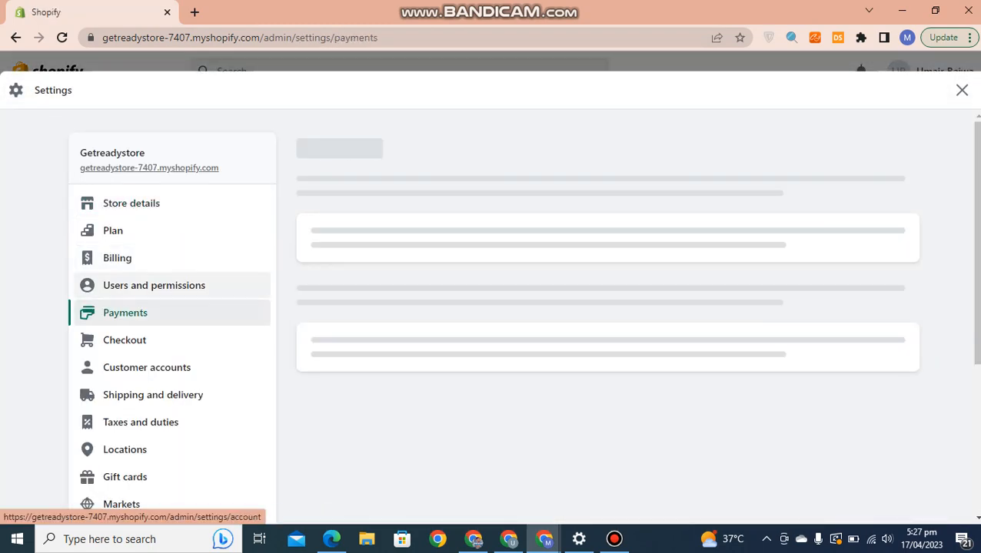
{"action": "scroll", "coordinate": [125, 312], "scroll_direction": "down", "scroll_amount": 1}
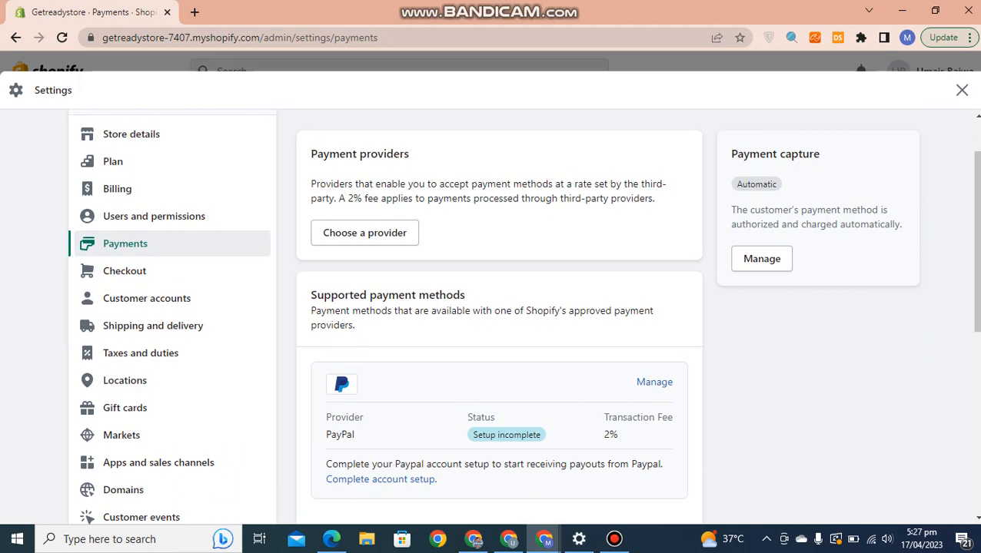
{"action": "scroll", "coordinate": [499, 315], "scroll_direction": "down", "scroll_amount": 3}
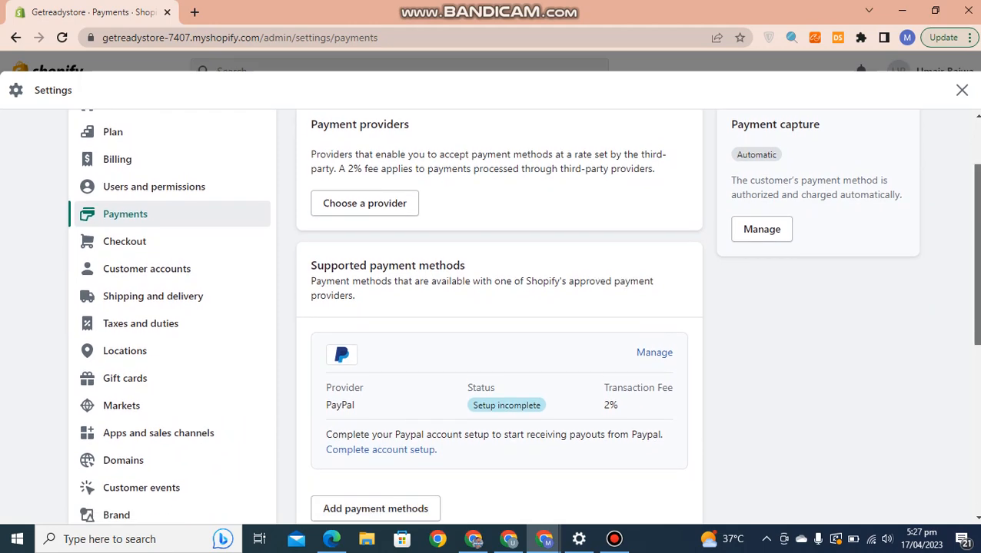
{"action": "scroll", "coordinate": [499, 315], "scroll_direction": "down", "scroll_amount": 1}
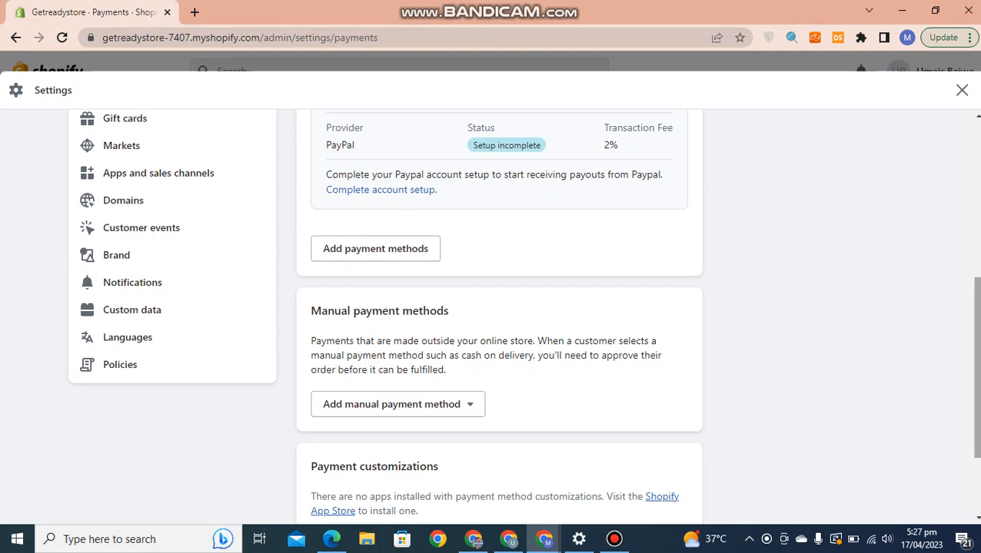
{"action": "scroll", "coordinate": [975, 367], "scroll_direction": "up", "scroll_amount": 5}
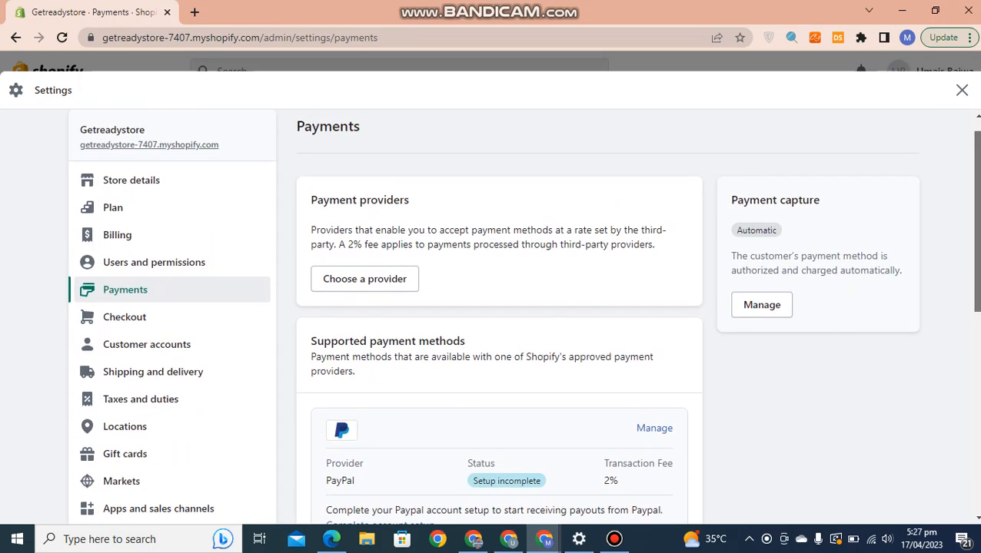
{"action": "left_click_drag", "start_coordinate": [976, 168], "coordinate": [977, 158]}
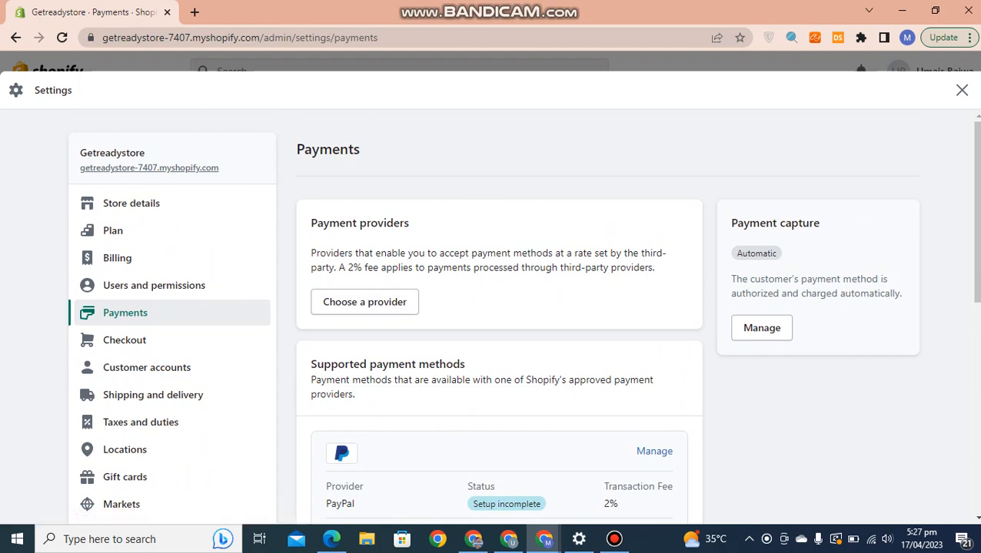
- Browse the list of third-party payment providers, and return to the Payments settings
{"action": "left_click", "coordinate": [364, 301]}
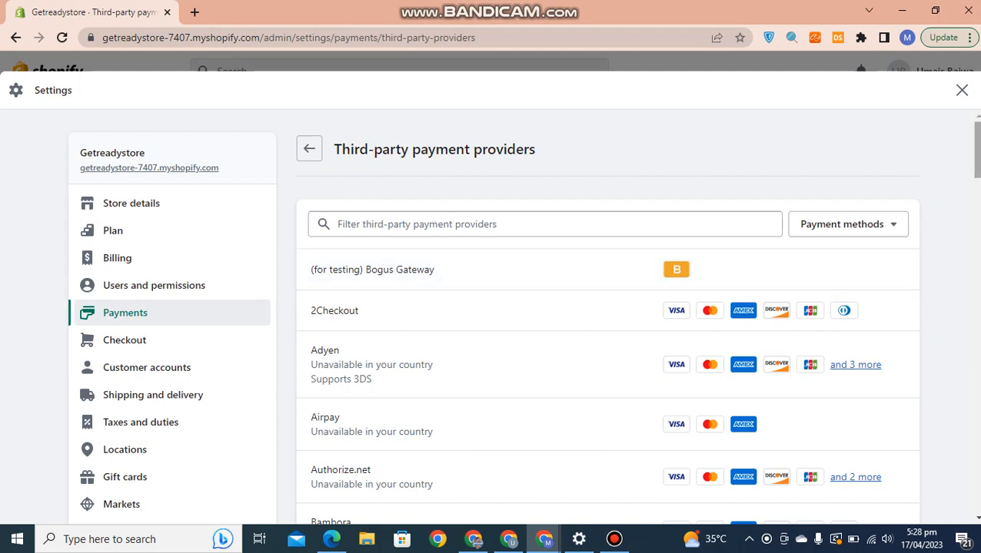
{"action": "scroll", "coordinate": [491, 317], "scroll_direction": "down", "scroll_amount": 1}
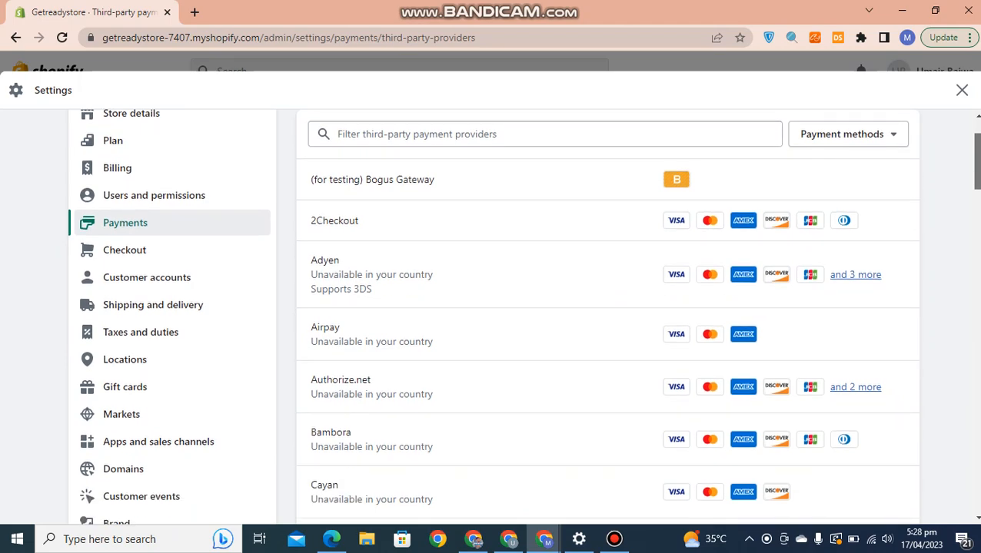
{"action": "scroll", "coordinate": [492, 316], "scroll_direction": "down", "scroll_amount": 2}
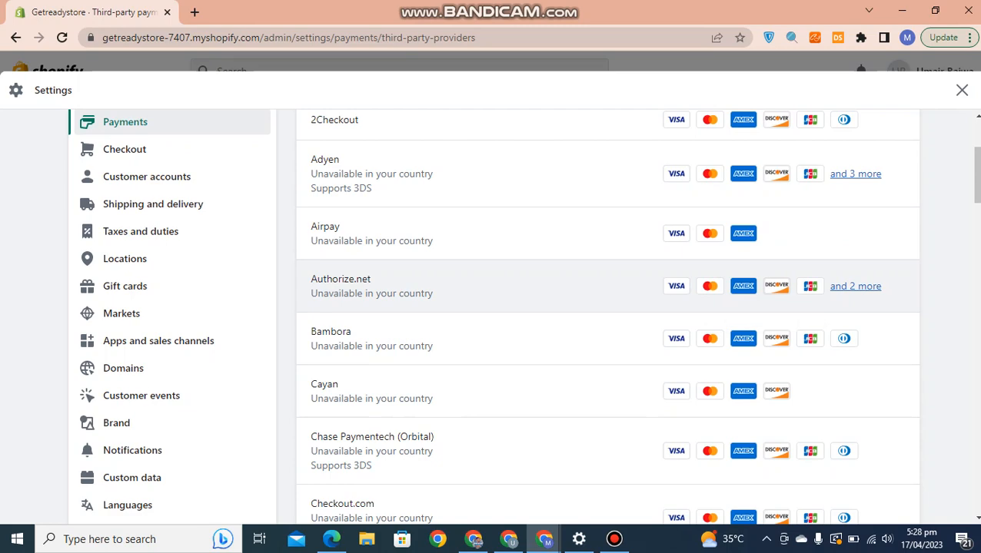
{"action": "scroll", "coordinate": [607, 315], "scroll_direction": "up", "scroll_amount": 2}
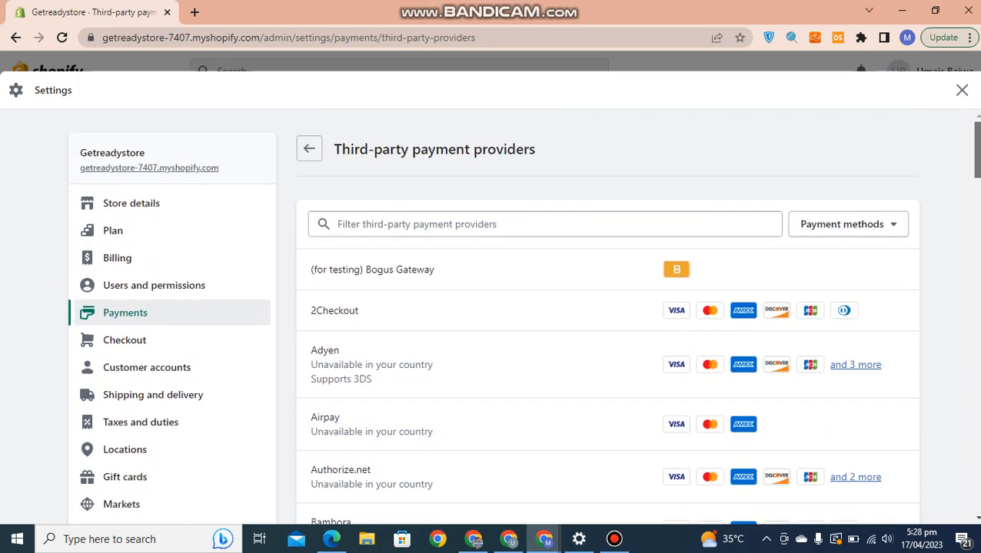
{"action": "scroll", "coordinate": [607, 315], "scroll_direction": "down", "scroll_amount": 1}
{"action": "left_click_drag", "start_coordinate": [977, 158], "coordinate": [976, 163]}
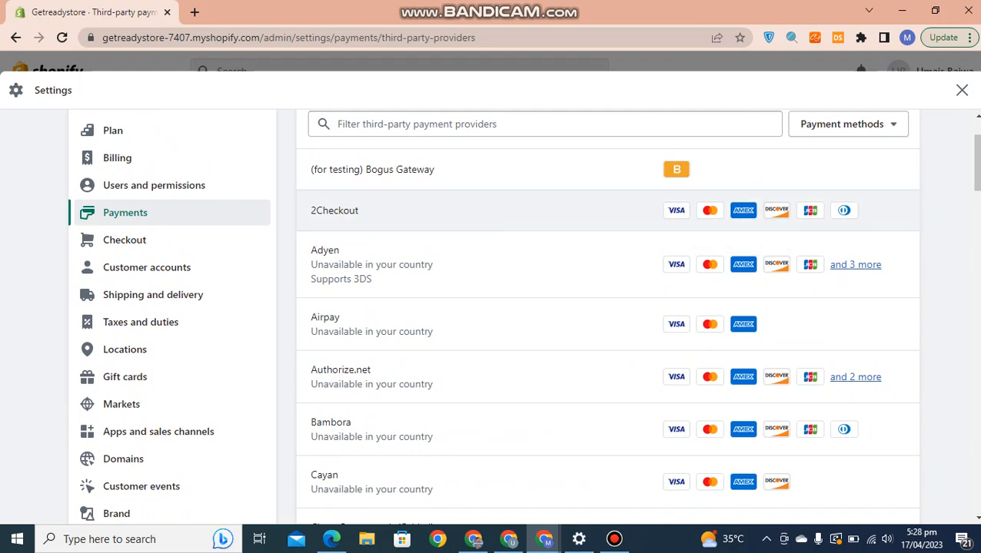
{"action": "mouse_move", "coordinate": [977, 163]}
{"action": "left_mouse_down"}
{"action": "mouse_move", "coordinate": [977, 301]}
{"action": "mouse_move", "coordinate": [977, 151]}
{"action": "mouse_move", "coordinate": [977, 170]}
{"action": "left_mouse_up"}
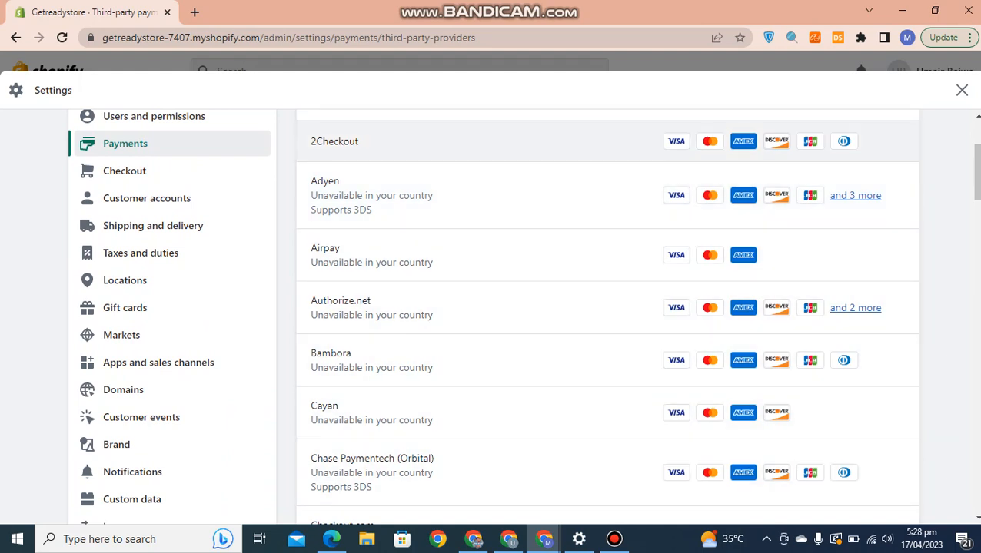
{"action": "scroll", "coordinate": [492, 315], "scroll_direction": "up", "scroll_amount": 3}
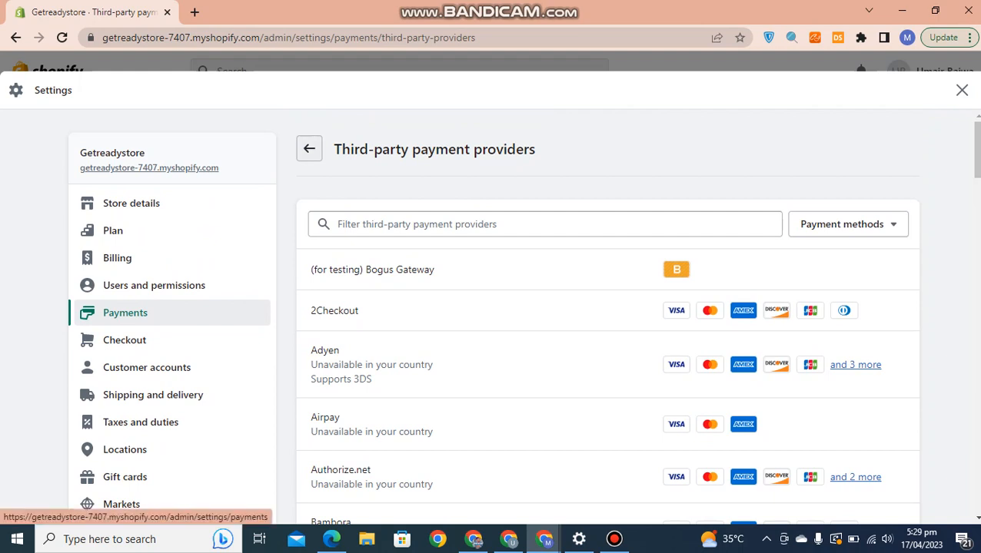
{"action": "left_click", "coordinate": [309, 149]}
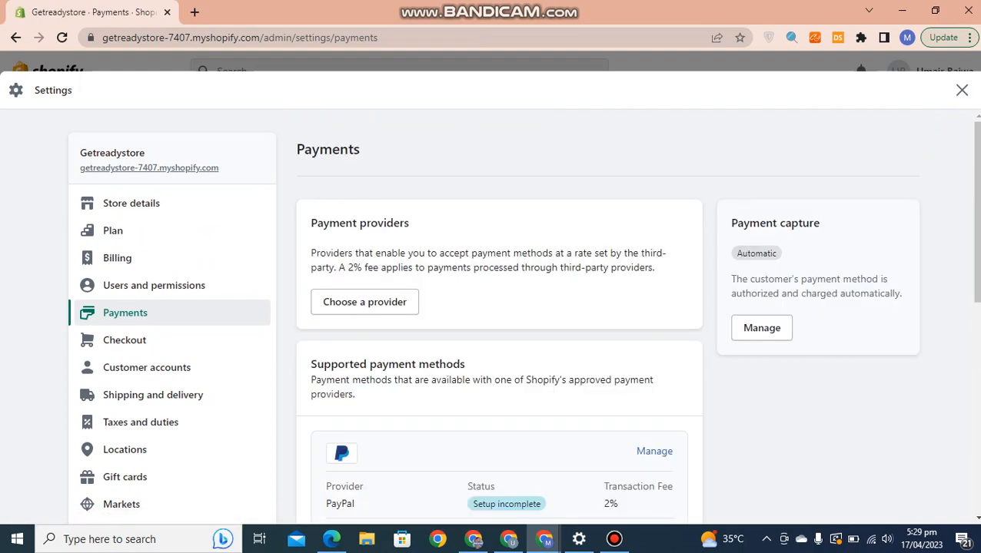
- Review the PayPal Express Checkout account details under the supported payment methods, and return to the Payments settings
{"action": "scroll", "coordinate": [523, 315], "scroll_direction": "down", "scroll_amount": 3}
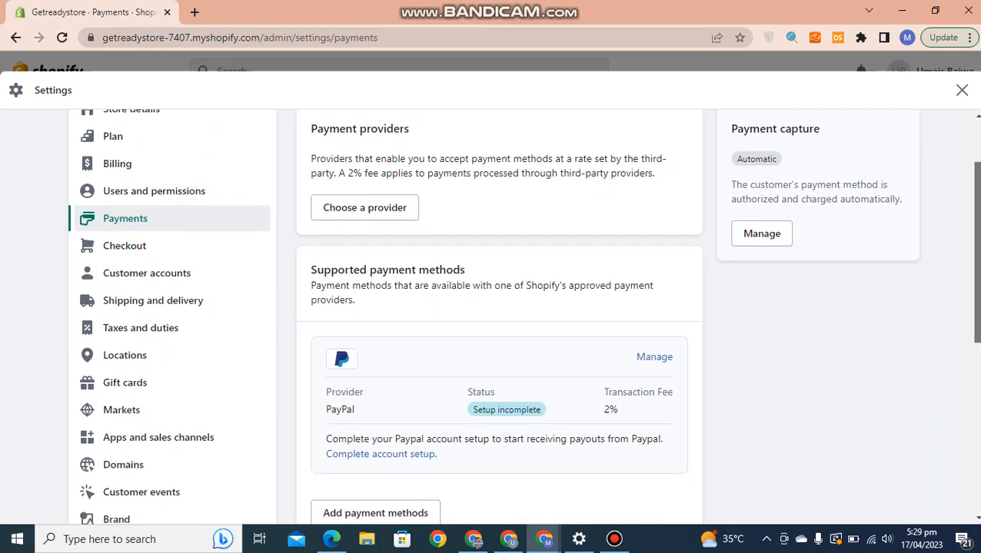
{"action": "scroll", "coordinate": [522, 315], "scroll_direction": "down", "scroll_amount": 1}
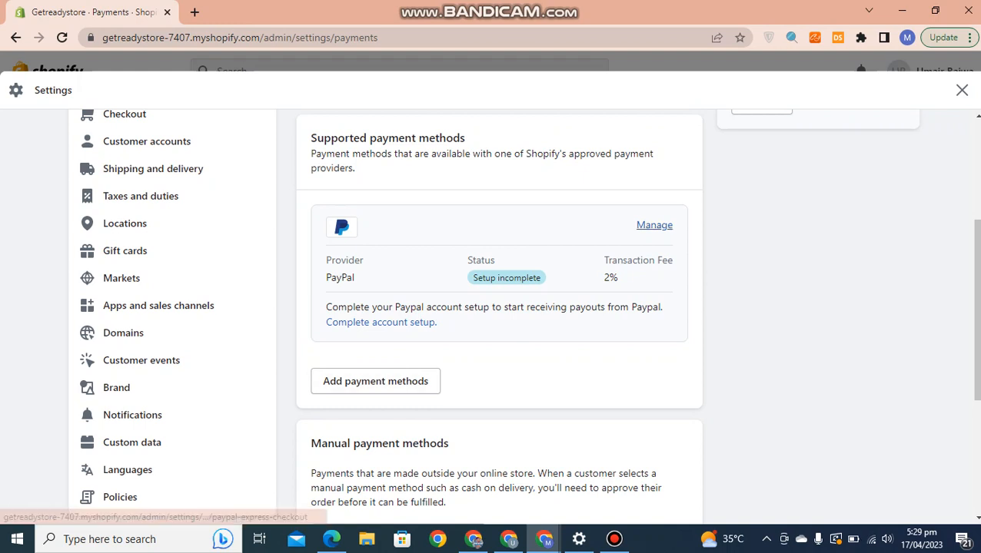
{"action": "left_click", "coordinate": [654, 225]}
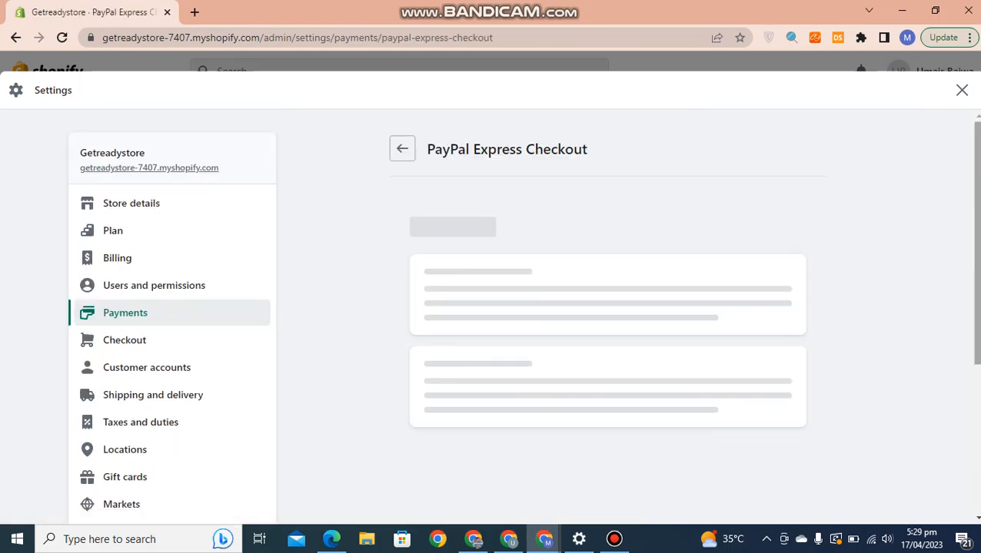
{"action": "scroll", "coordinate": [607, 315], "scroll_direction": "down", "scroll_amount": 1}
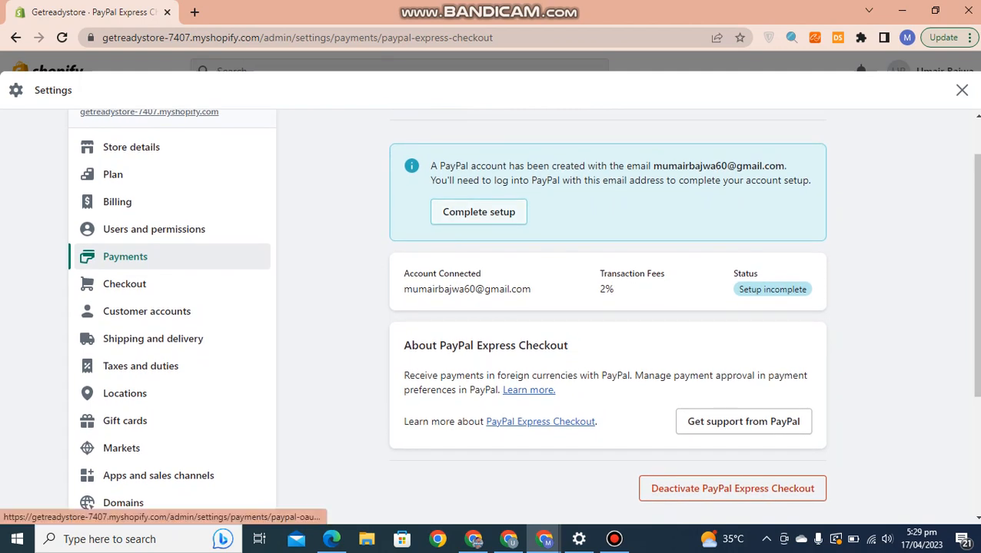
{"action": "scroll", "coordinate": [523, 315], "scroll_direction": "up", "scroll_amount": 1}
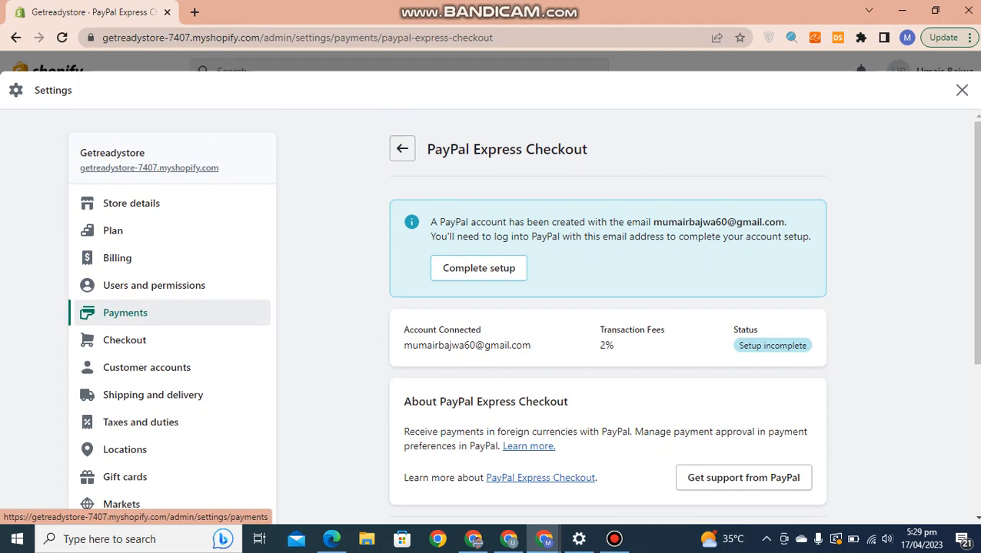
{"action": "left_click", "coordinate": [402, 148]}
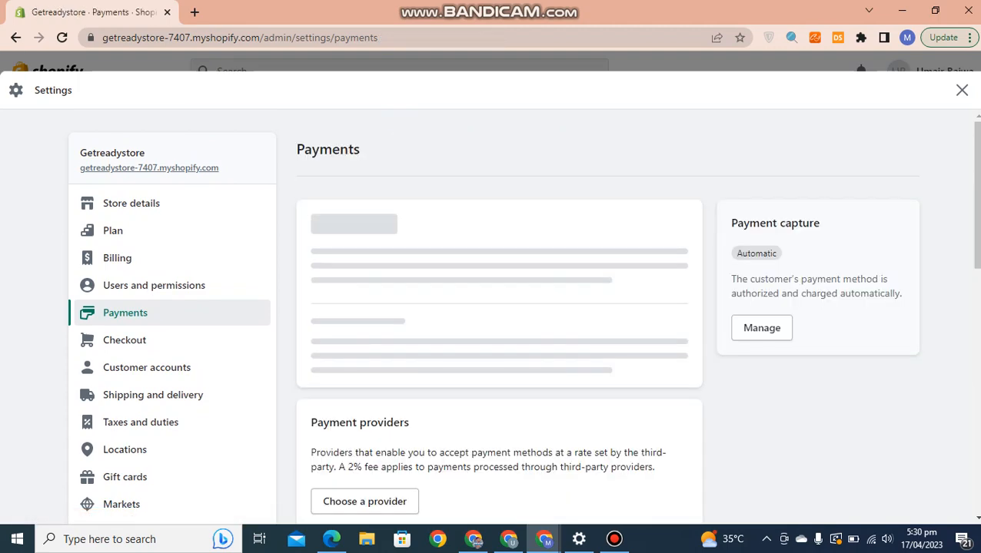
- Start adding a supported payment method, search by provider for "strip", and clear the search
{"action": "scroll", "coordinate": [522, 315], "scroll_direction": "down", "scroll_amount": 5}
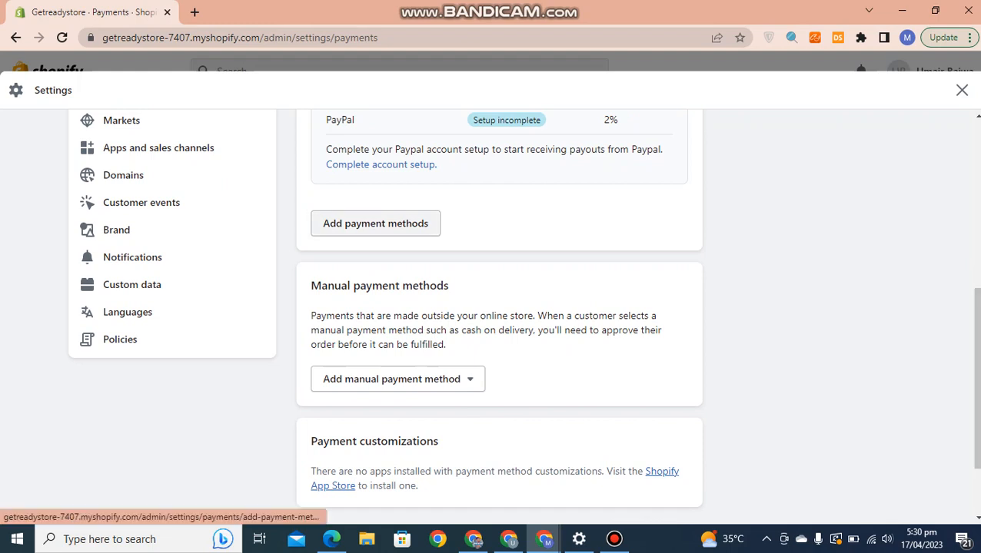
{"action": "left_click", "coordinate": [375, 223]}
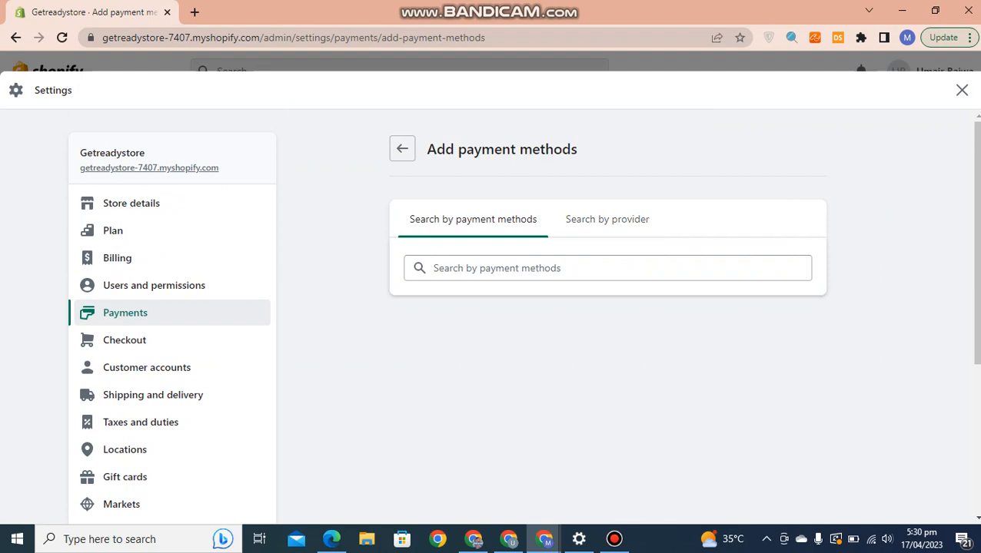
{"action": "left_click", "coordinate": [607, 220]}
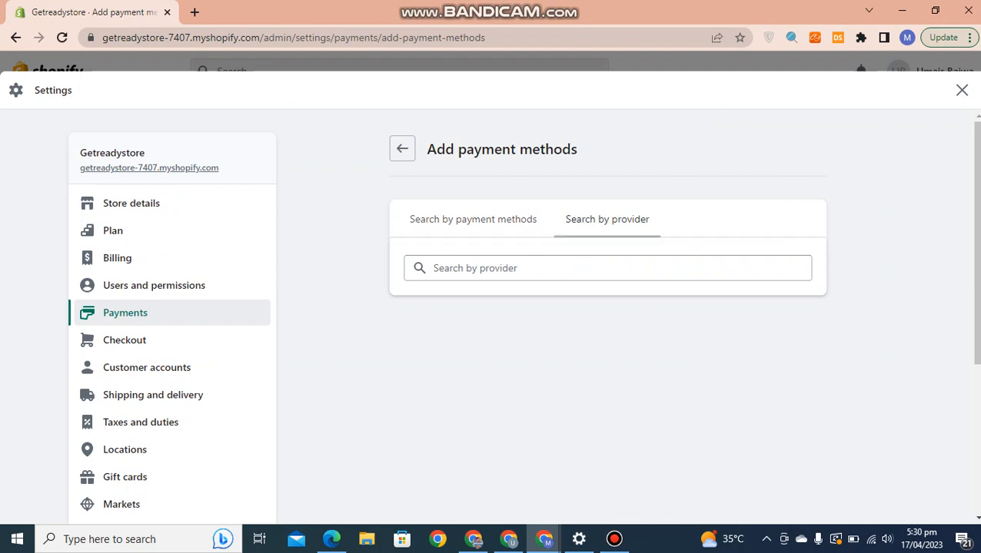
{"action": "left_click", "coordinate": [607, 268]}
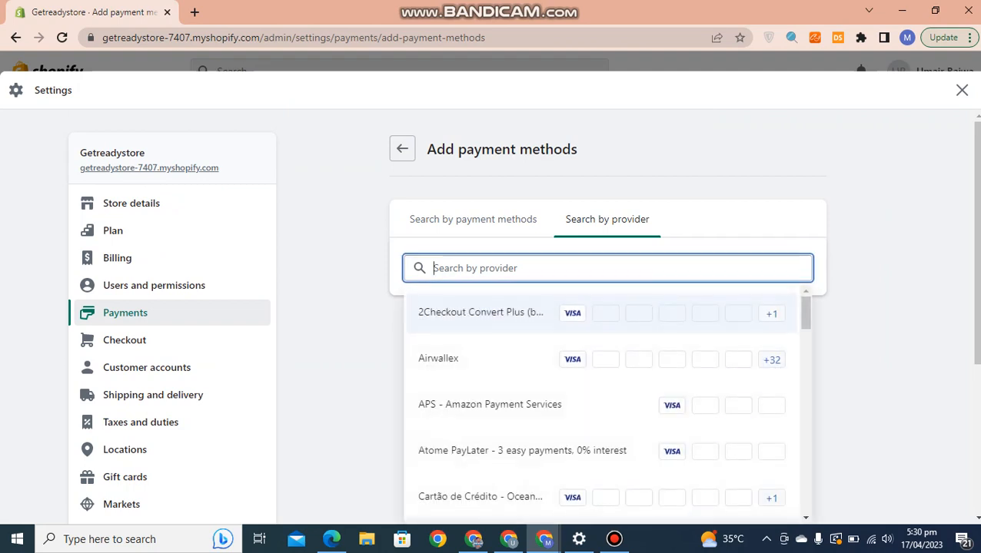
{"action": "type", "text": "strip"}
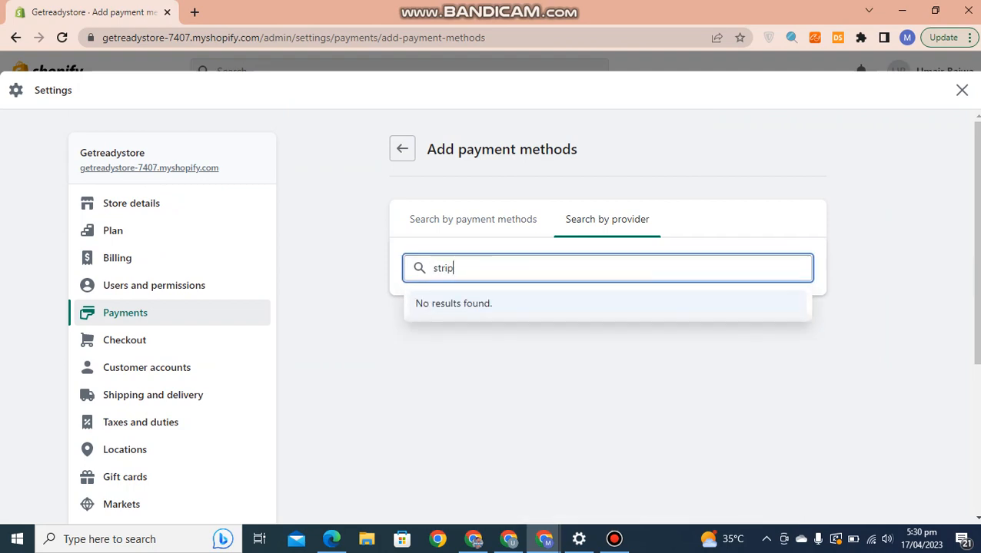
{"action": "key", "text": "BackSpace"}
{"action": "key", "text": "BackSpace"}
{"action": "key", "text": "BackSpace"}
{"action": "key", "text": "BackSpace"}
{"action": "key", "text": "BackSpace"}
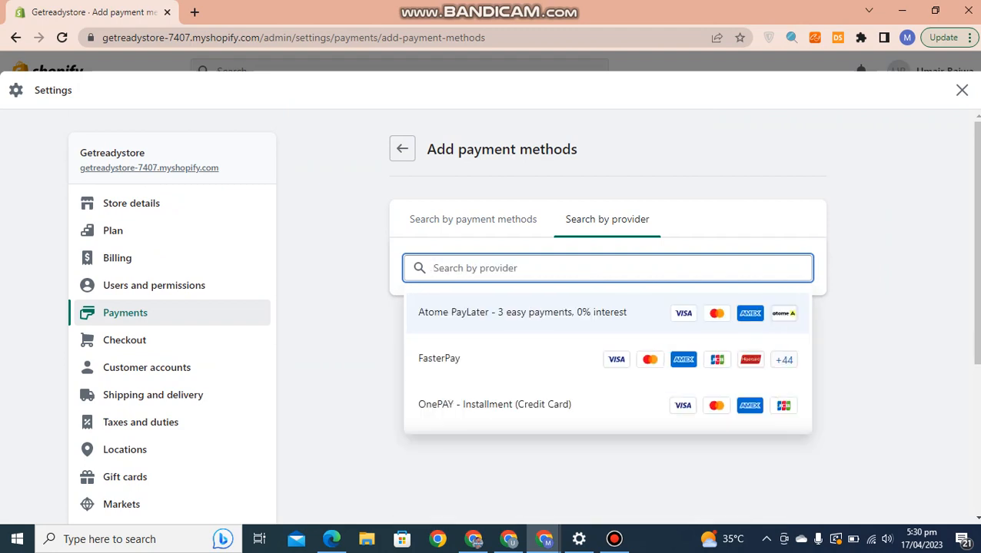
- Switch to searching by payment method and browse the list of available methods
{"action": "left_click", "coordinate": [473, 220]}
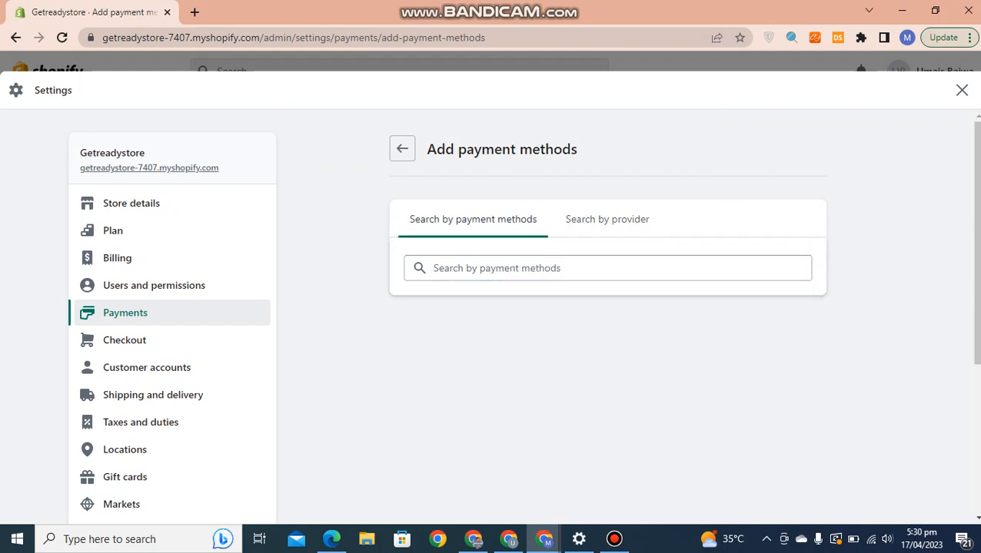
{"action": "left_click", "coordinate": [515, 268]}
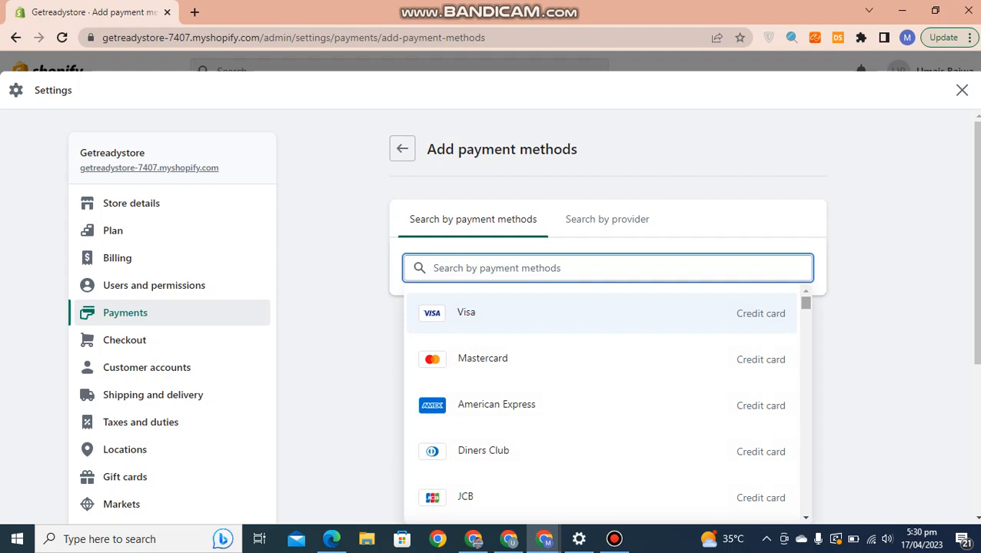
{"action": "scroll", "coordinate": [604, 399], "scroll_direction": "down", "scroll_amount": 15}
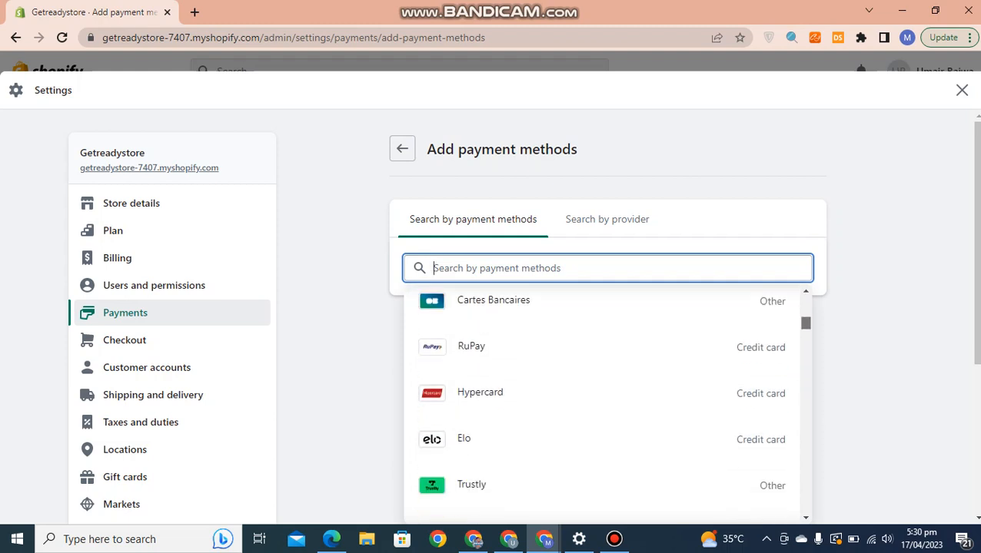
{"action": "scroll", "coordinate": [604, 400], "scroll_direction": "down", "scroll_amount": 15}
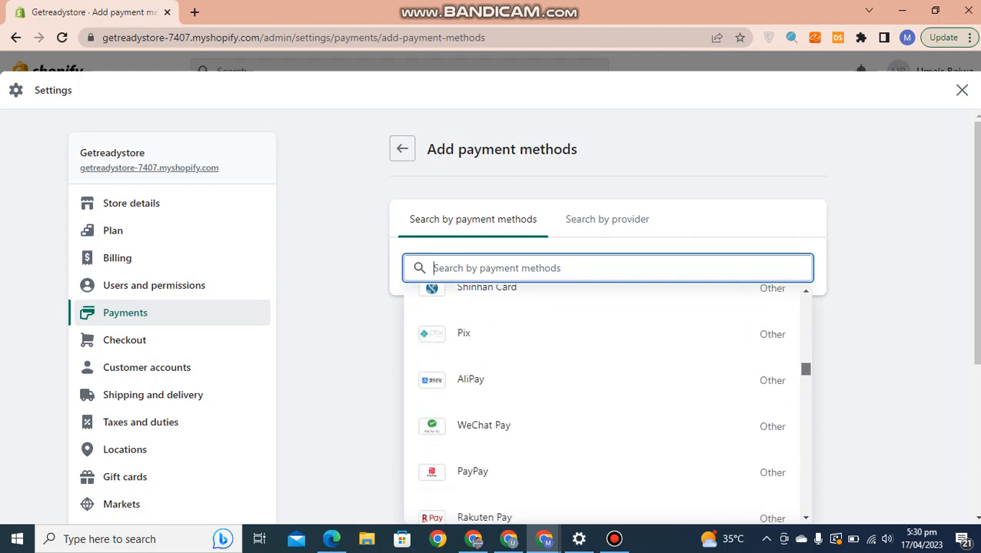
{"action": "left_click_drag", "start_coordinate": [805, 441], "coordinate": [806, 303]}
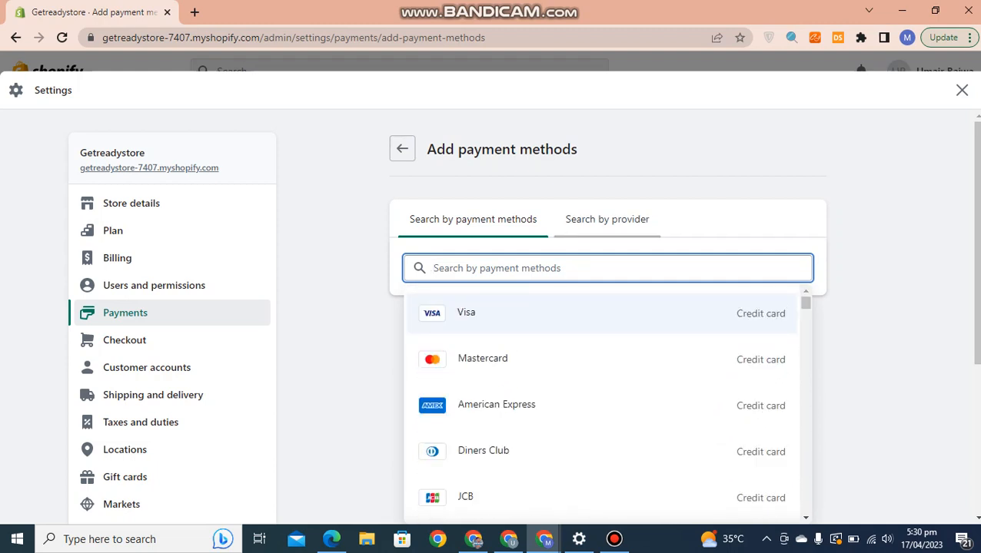
- Switch back to searching by provider, search for "payon", and clear the search
{"action": "left_click", "coordinate": [607, 219]}
{"action": "left_click", "coordinate": [599, 269]}
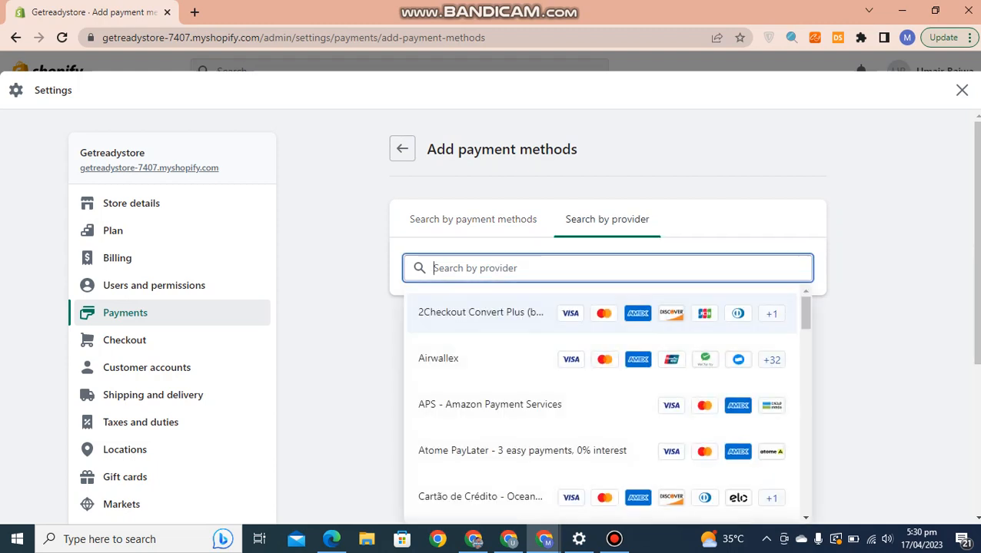
{"action": "type", "text": "payon"}
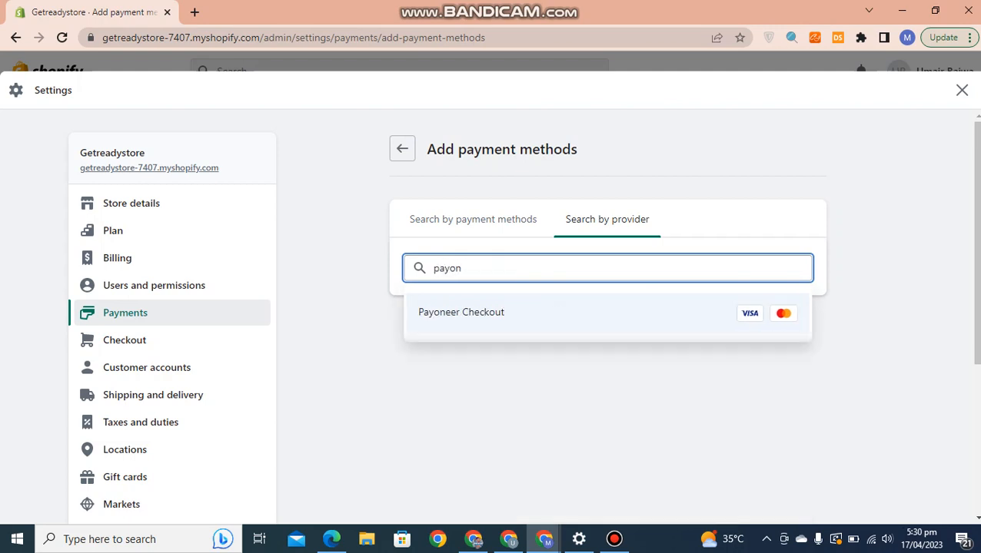
{"action": "key", "text": "BackSpace"}
{"action": "key", "text": "BackSpace"}
{"action": "key", "text": "BackSpace"}
{"action": "key", "text": "BackSpace"}
{"action": "key", "text": "BackSpace"}
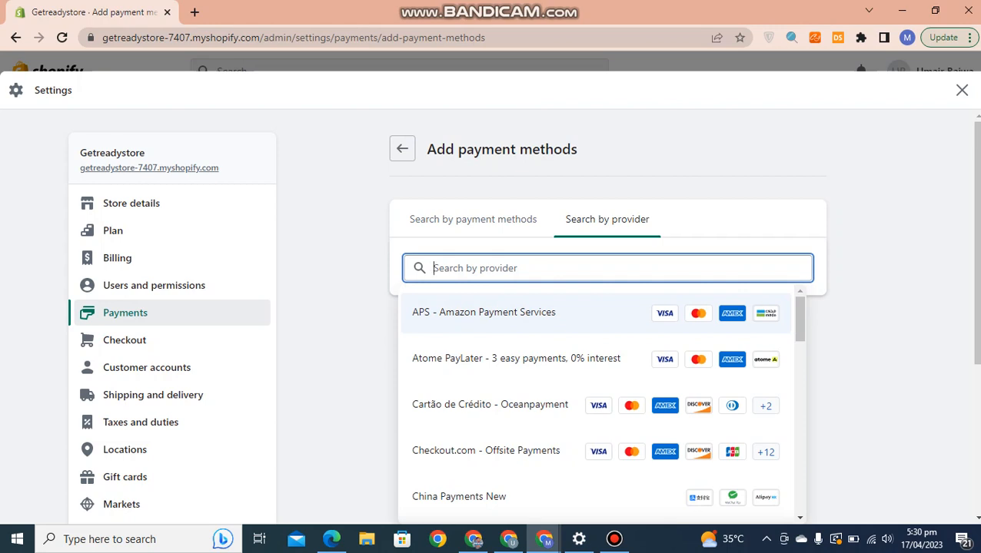
- Search by provider for "skril", clear the search, and return to the Payments settings
{"action": "type", "text": "skril"}
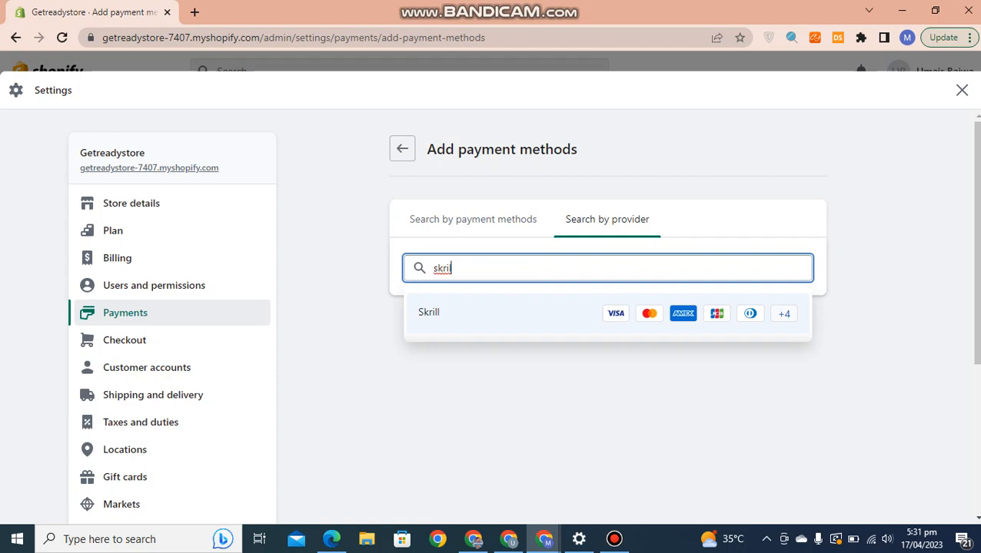
{"action": "key", "text": "BackSpace"}
{"action": "key", "text": "BackSpace"}
{"action": "key", "text": "BackSpace"}
{"action": "key", "text": "BackSpace"}
{"action": "key", "text": "BackSpace"}
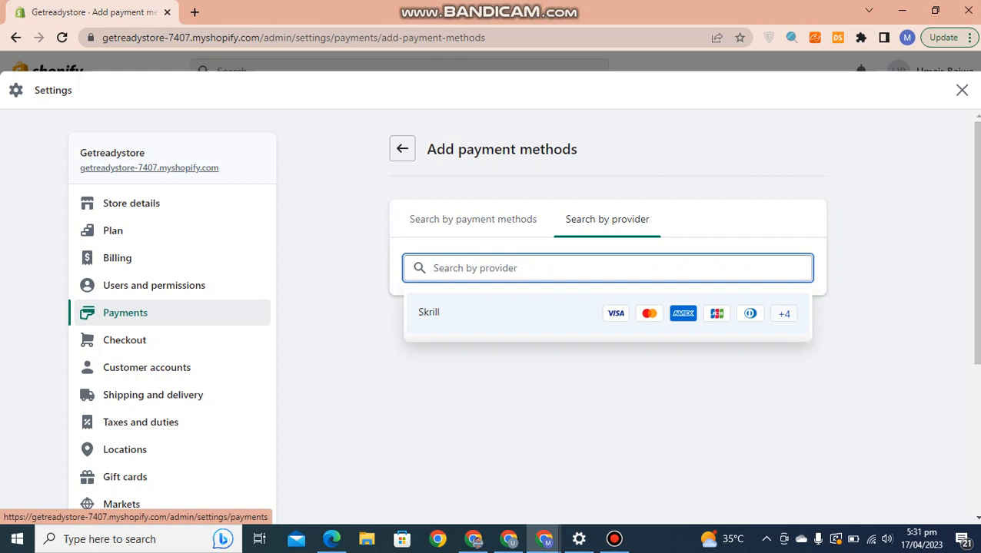
{"action": "left_click", "coordinate": [402, 149]}
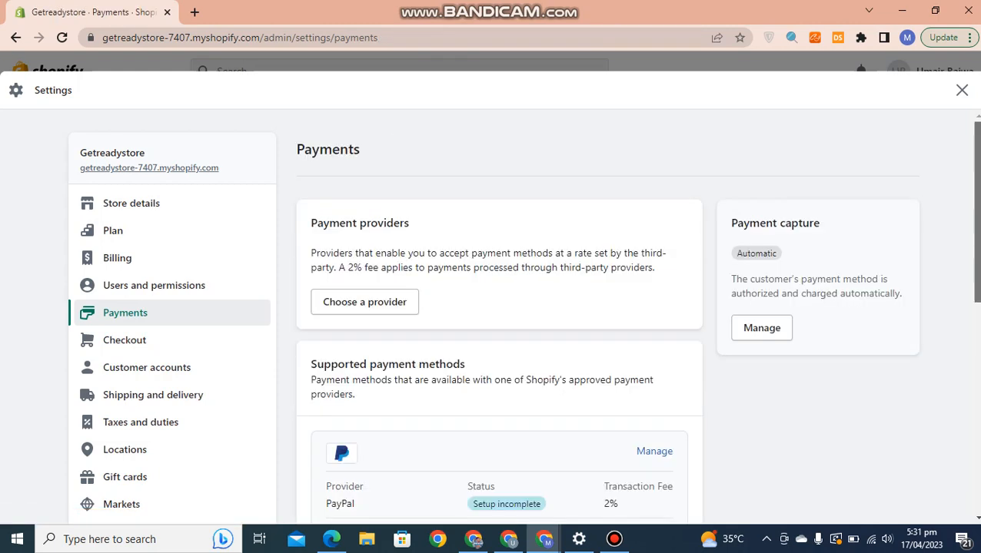
- Reactivate Cash on Delivery (COD) as a manual payment method, copying its additional details text "Cash on Delivery (COD)" into the payment instructions
{"action": "scroll", "coordinate": [522, 323], "scroll_direction": "down", "scroll_amount": 1}
{"action": "scroll", "coordinate": [522, 323], "scroll_direction": "down", "scroll_amount": 5}
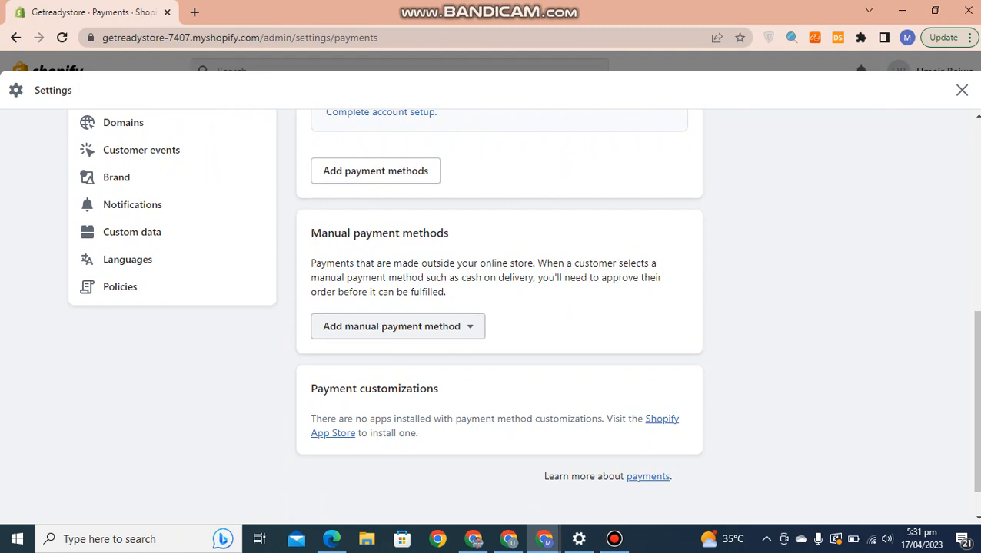
{"action": "left_click", "coordinate": [398, 327]}
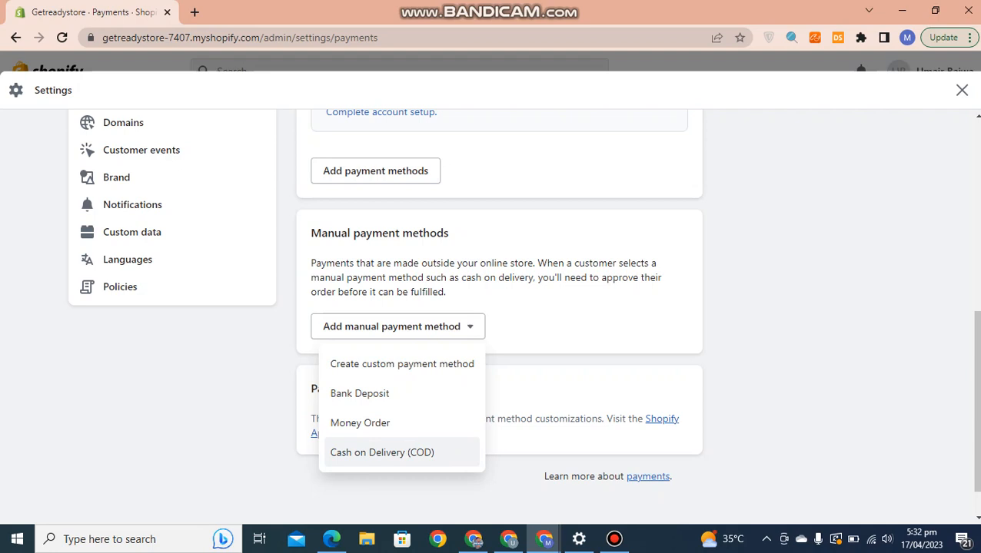
{"action": "left_click", "coordinate": [382, 452]}
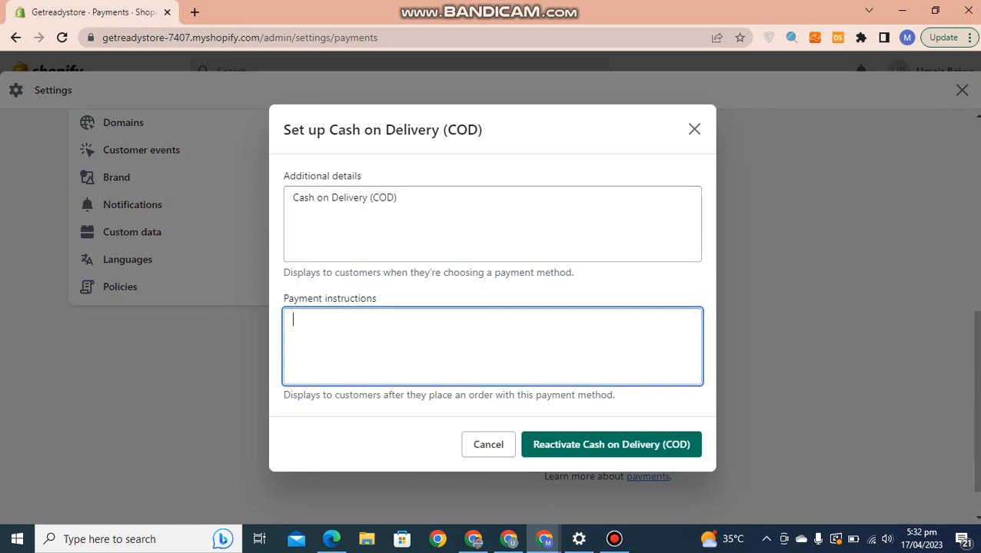
{"action": "left_click_drag", "start_coordinate": [398, 198], "coordinate": [293, 198]}
{"action": "key", "text": "ctrl+c"}
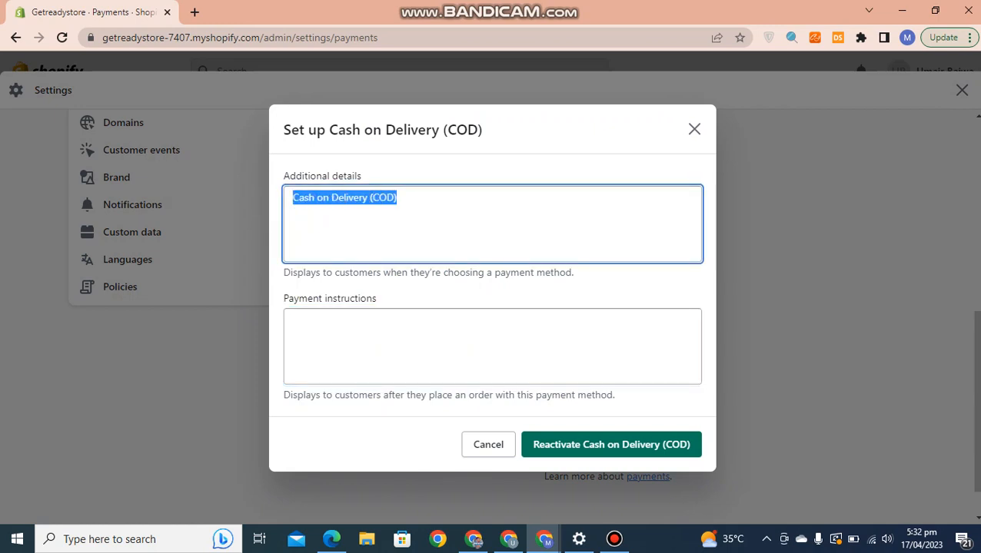
{"action": "left_click", "coordinate": [338, 332]}
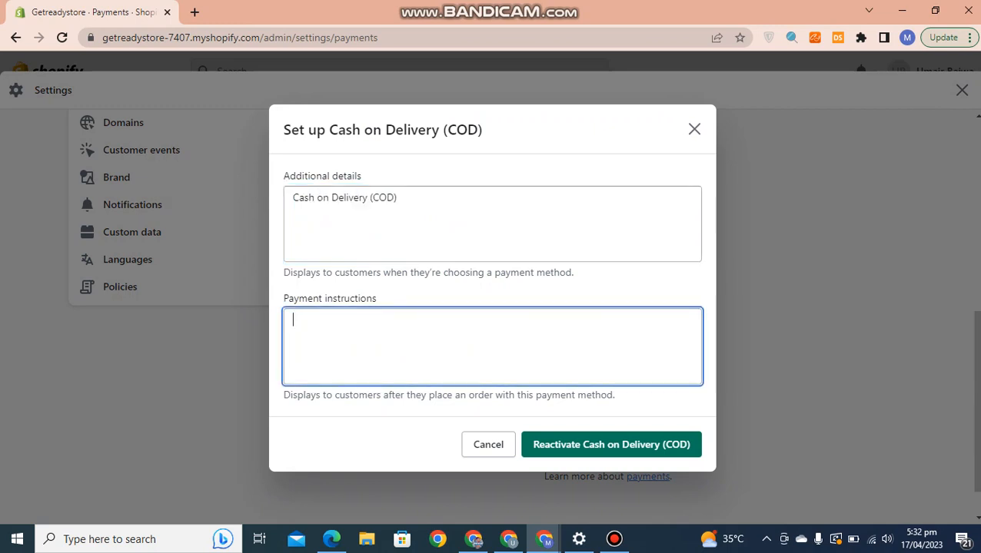
{"action": "key", "text": "ctrl+v"}
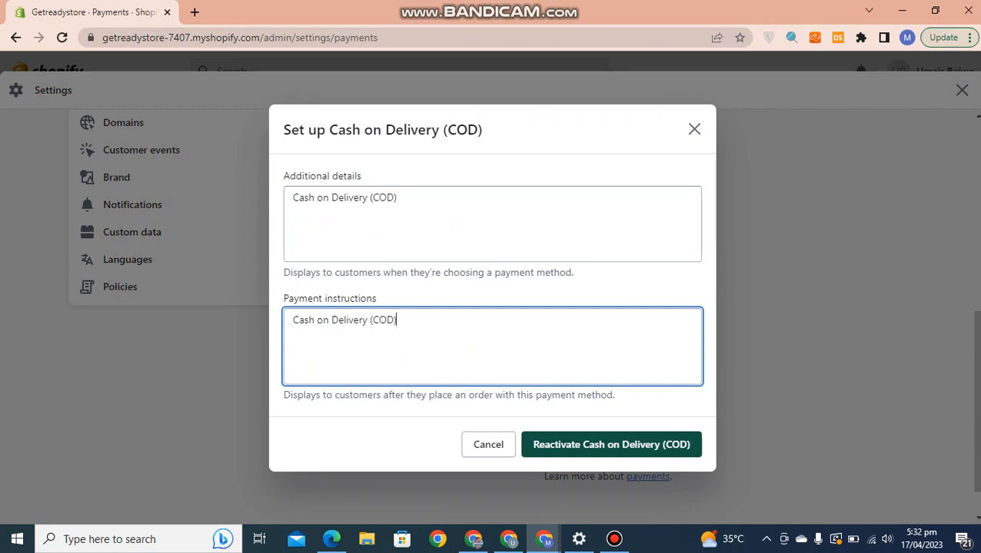
{"action": "left_click", "coordinate": [611, 444]}
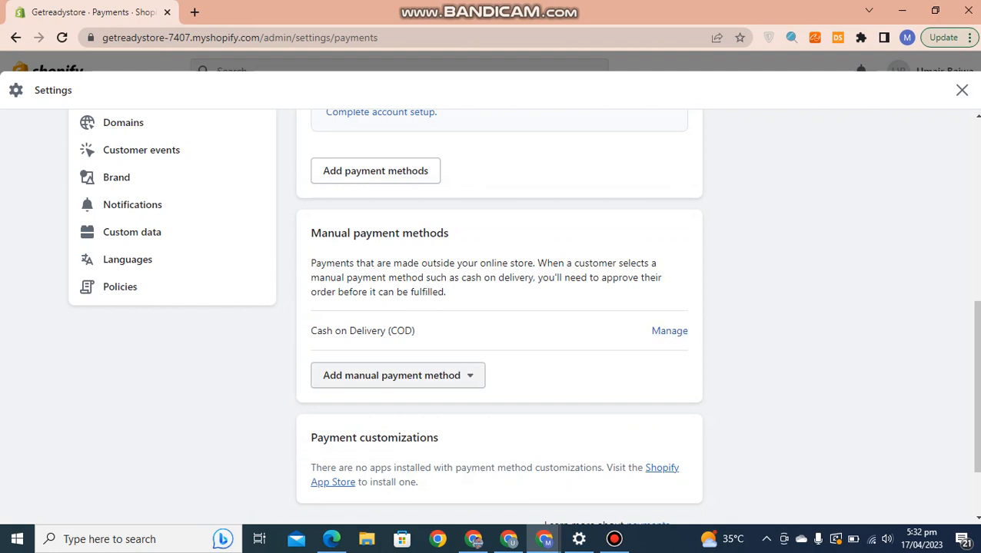
{"action": "left_click", "coordinate": [392, 375]}
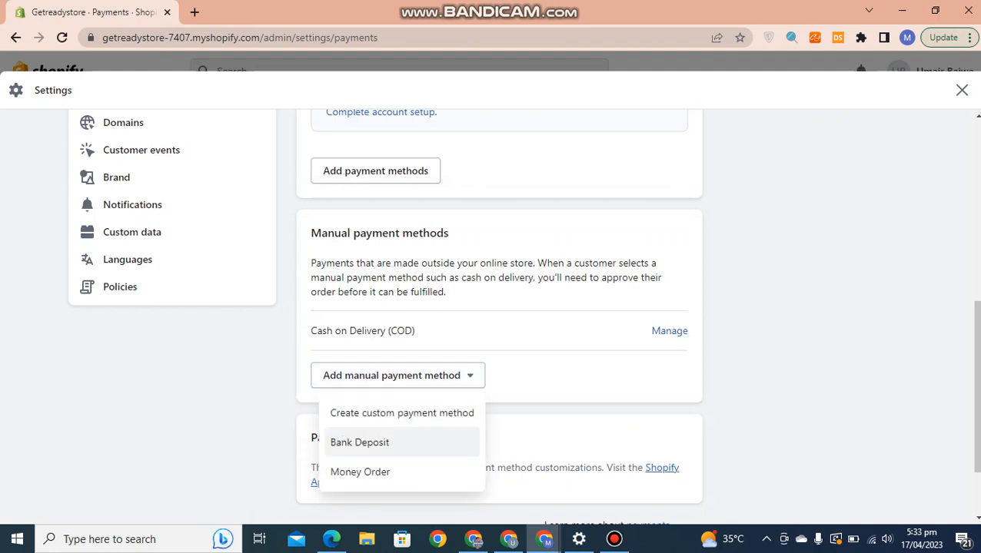
{"action": "left_click", "coordinate": [359, 442]}
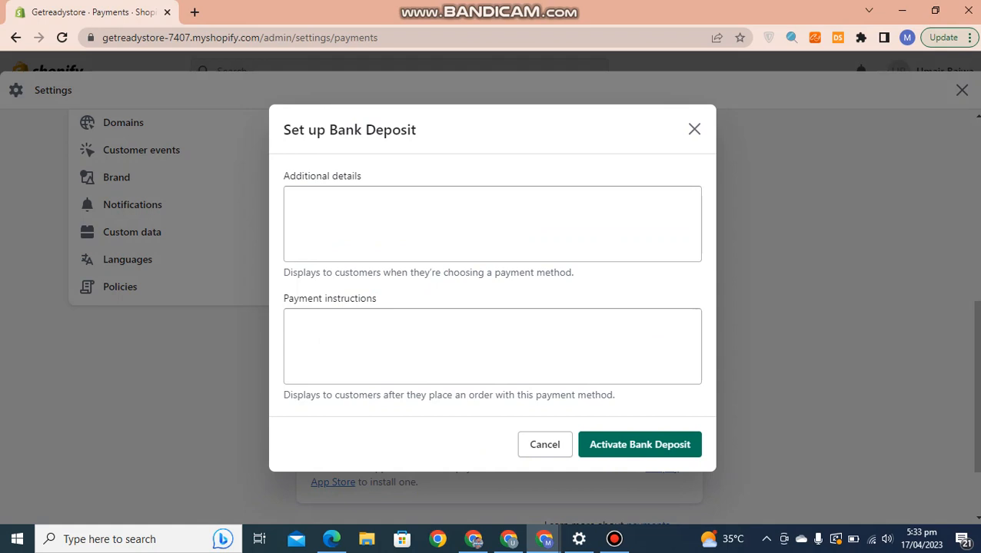
{"action": "left_click", "coordinate": [385, 223]}
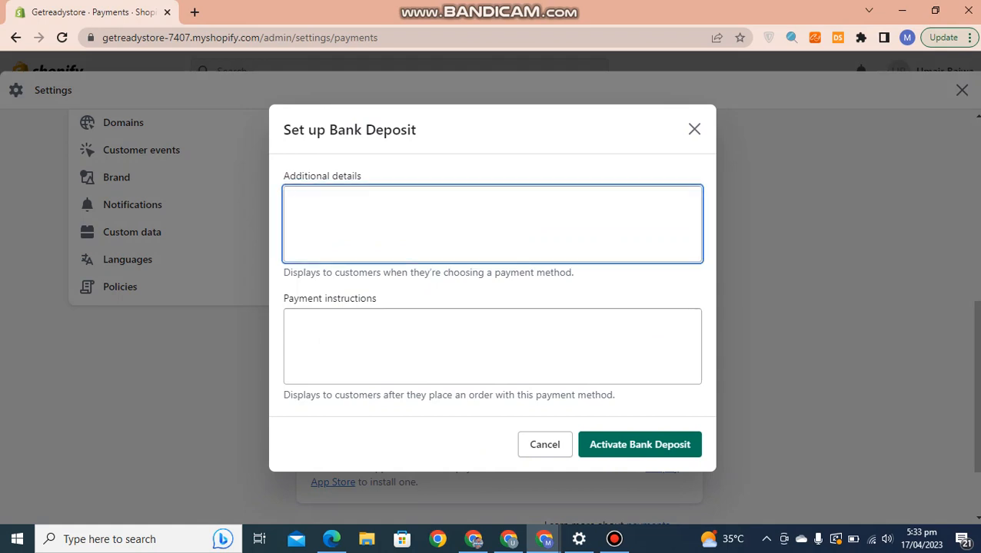
{"action": "type", "text": "Bank Deposit"}
{"action": "left_click", "coordinate": [294, 320]}
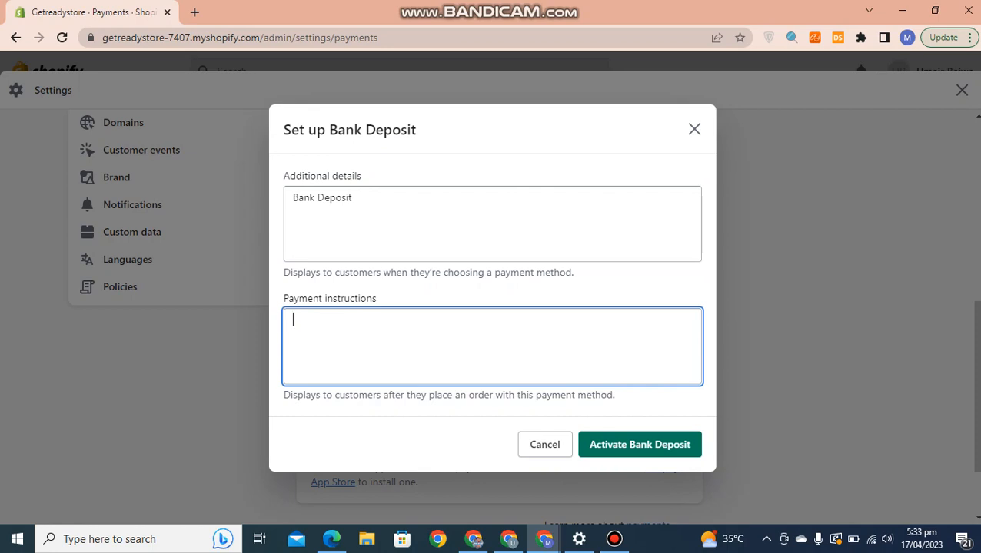
{"action": "left_click", "coordinate": [694, 129]}
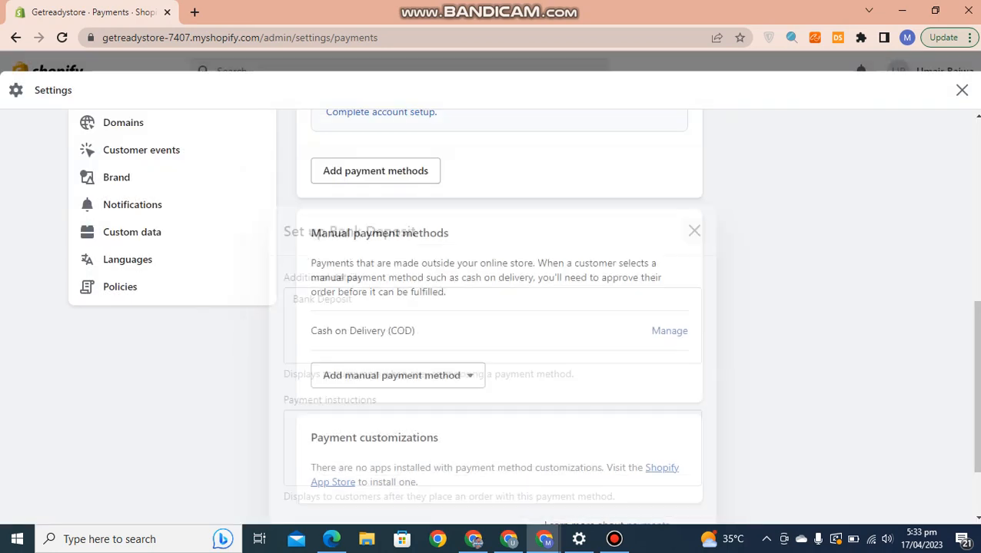
- Review the automatic and manual options of the payment capture method, and leave the setting as it is
{"action": "scroll", "coordinate": [671, 268], "scroll_direction": "up", "scroll_amount": 6}
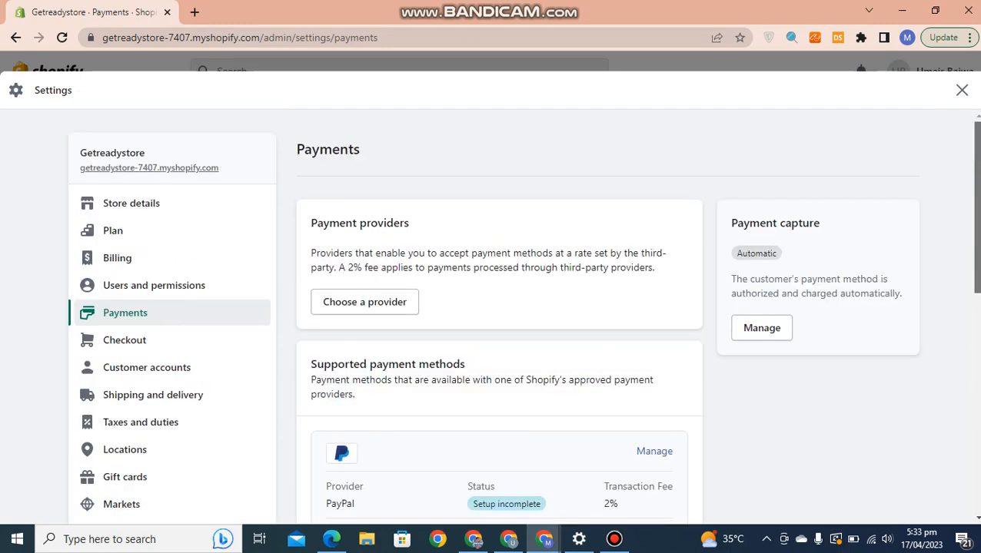
{"action": "scroll", "coordinate": [523, 315], "scroll_direction": "down", "scroll_amount": 1}
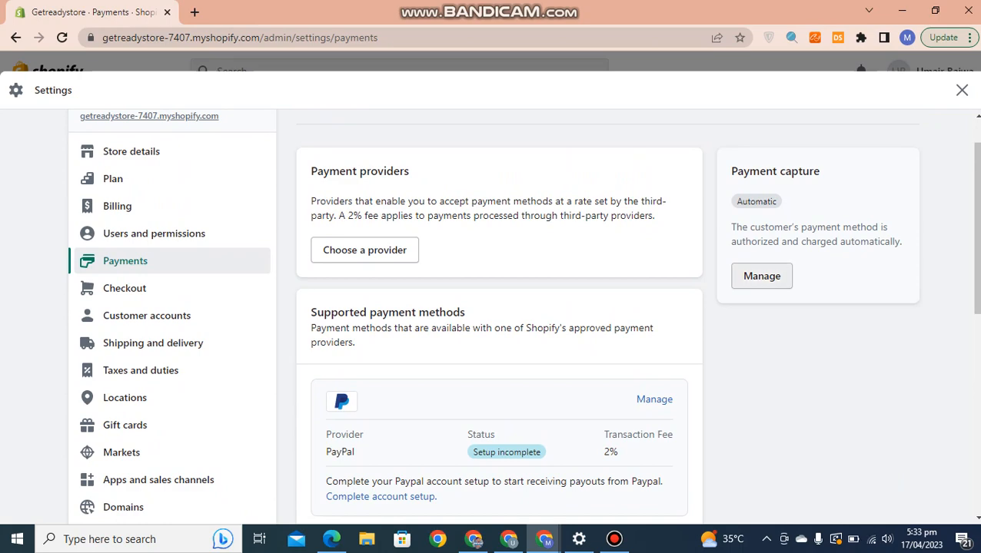
{"action": "left_click", "coordinate": [762, 276]}
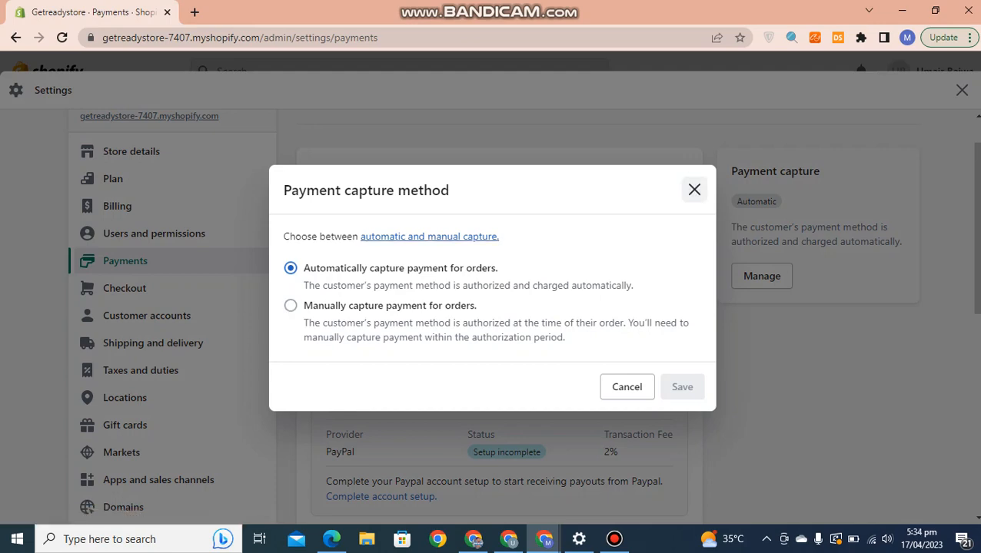
{"action": "left_click", "coordinate": [694, 189]}
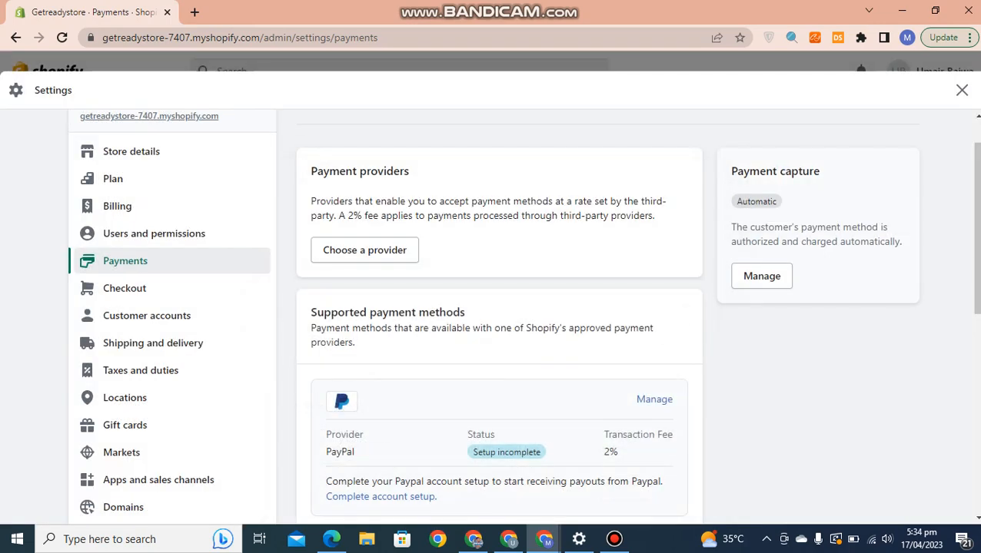
{"action": "scroll", "coordinate": [523, 319], "scroll_direction": "up", "scroll_amount": 1}
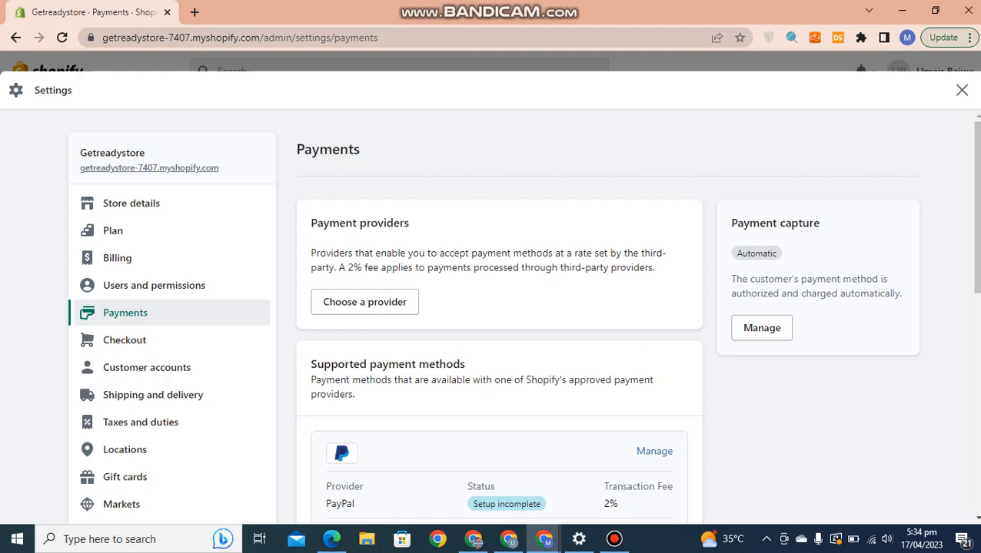
{"action": "left_click_drag", "start_coordinate": [968, 232], "coordinate": [968, 307]}
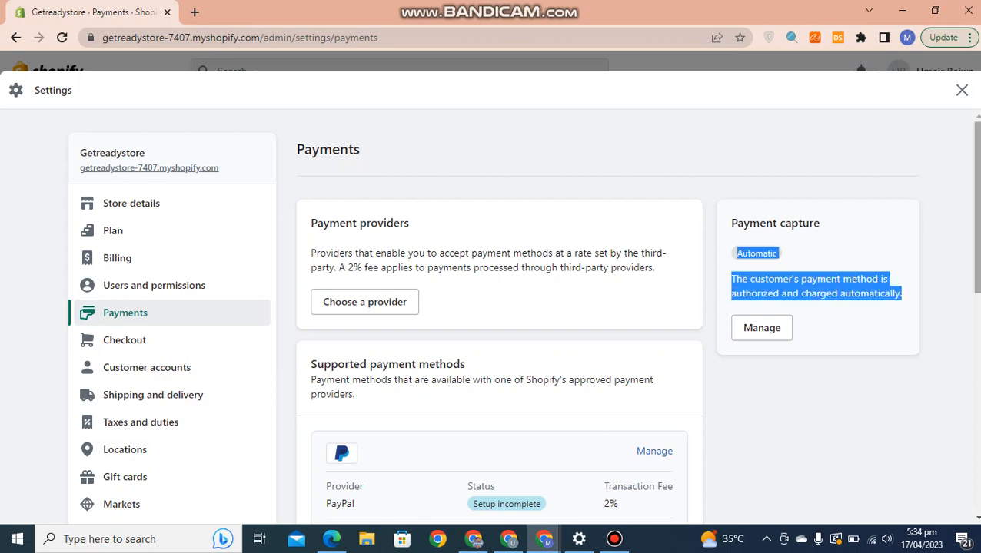
{"action": "left_click_drag", "start_coordinate": [977, 207], "coordinate": [977, 378]}
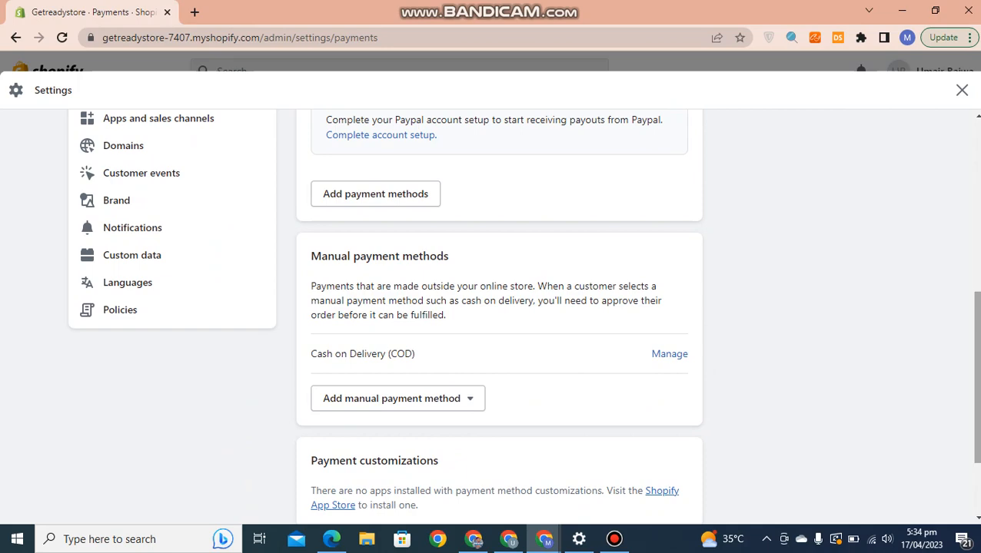
{"action": "left_click_drag", "start_coordinate": [977, 378], "coordinate": [977, 206]}
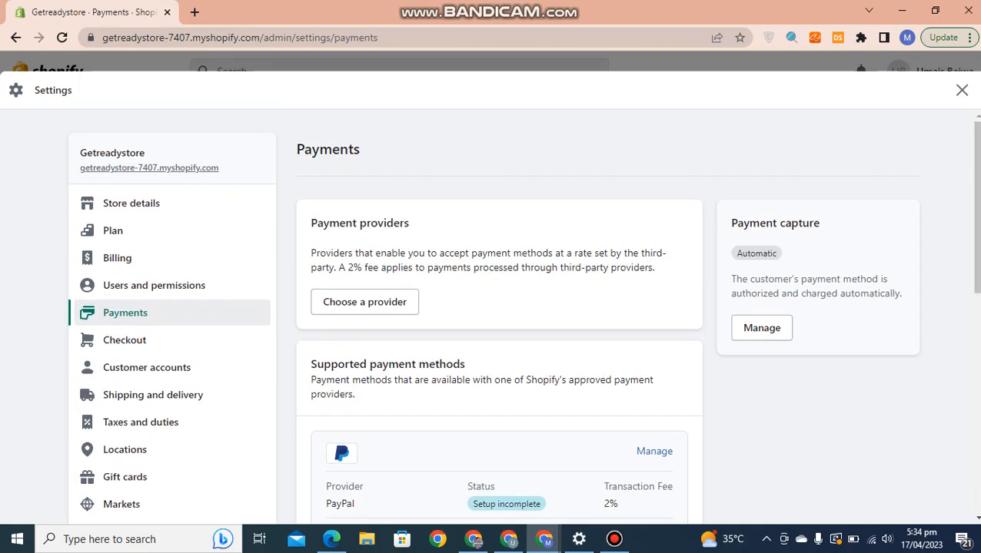